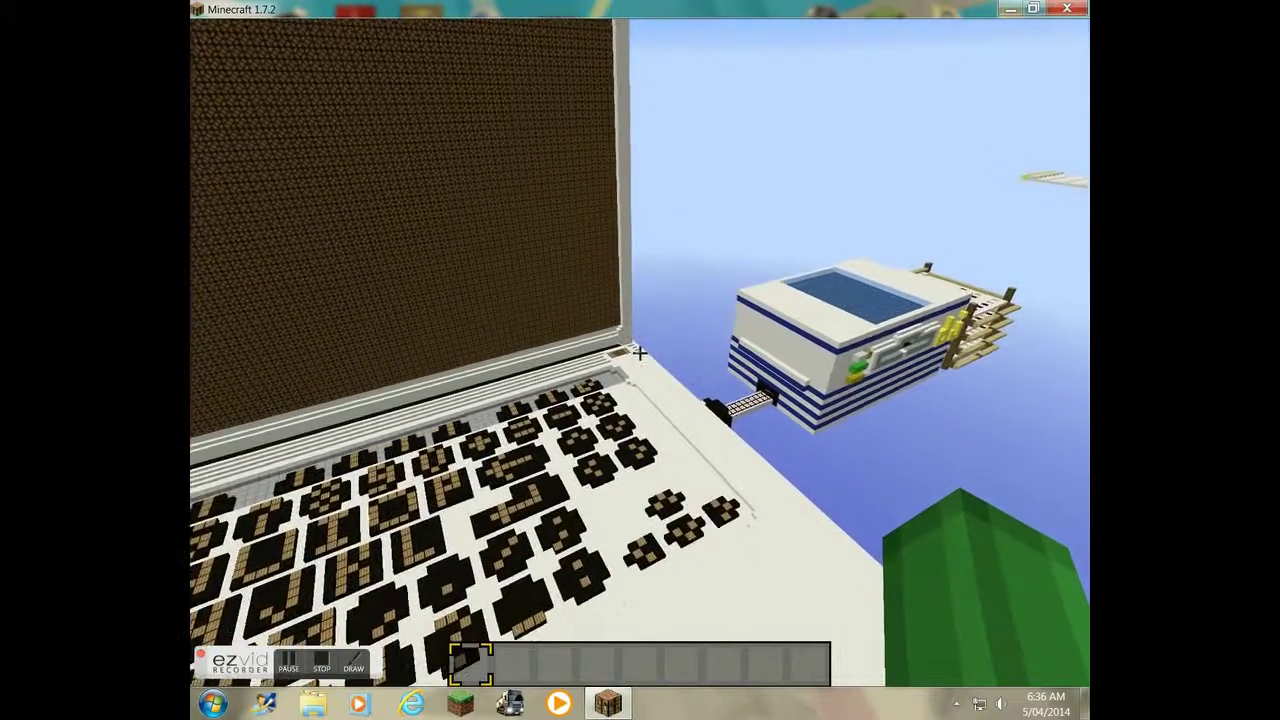
Step: Fly to the laptop keyboard and walk across the /, D, A and Y key blocks
key("w")
key("w")
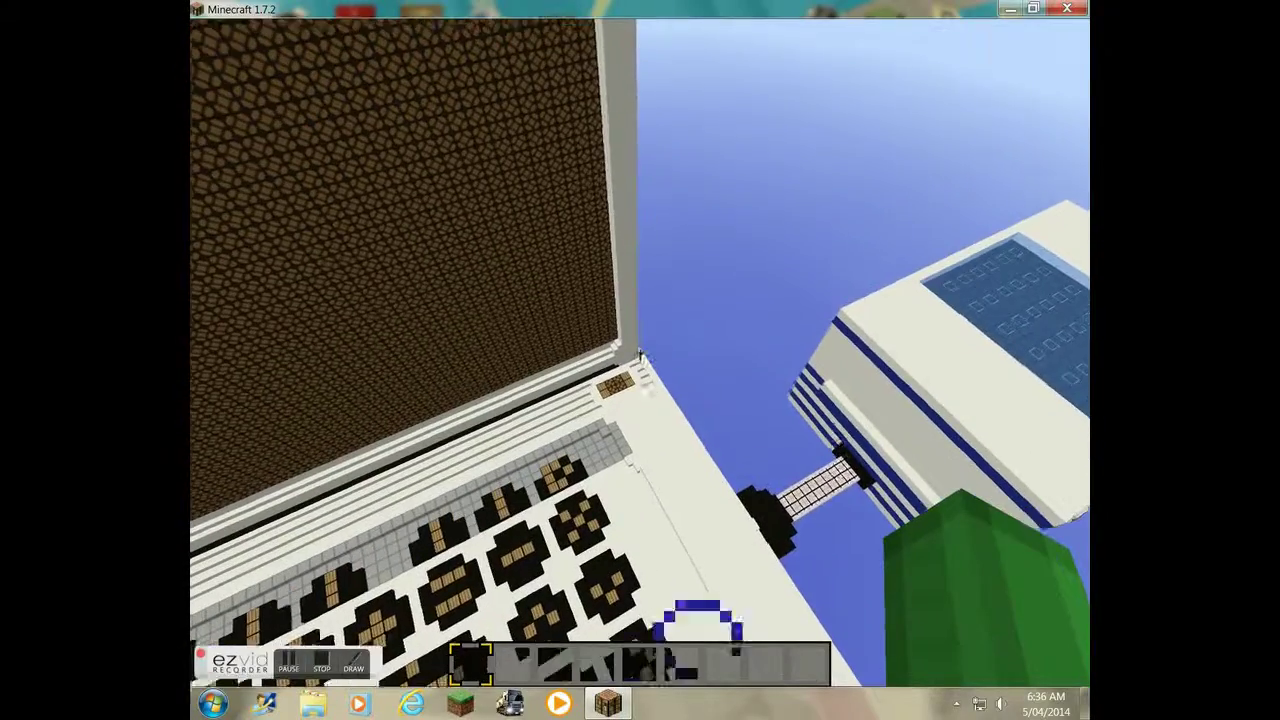
key("w")
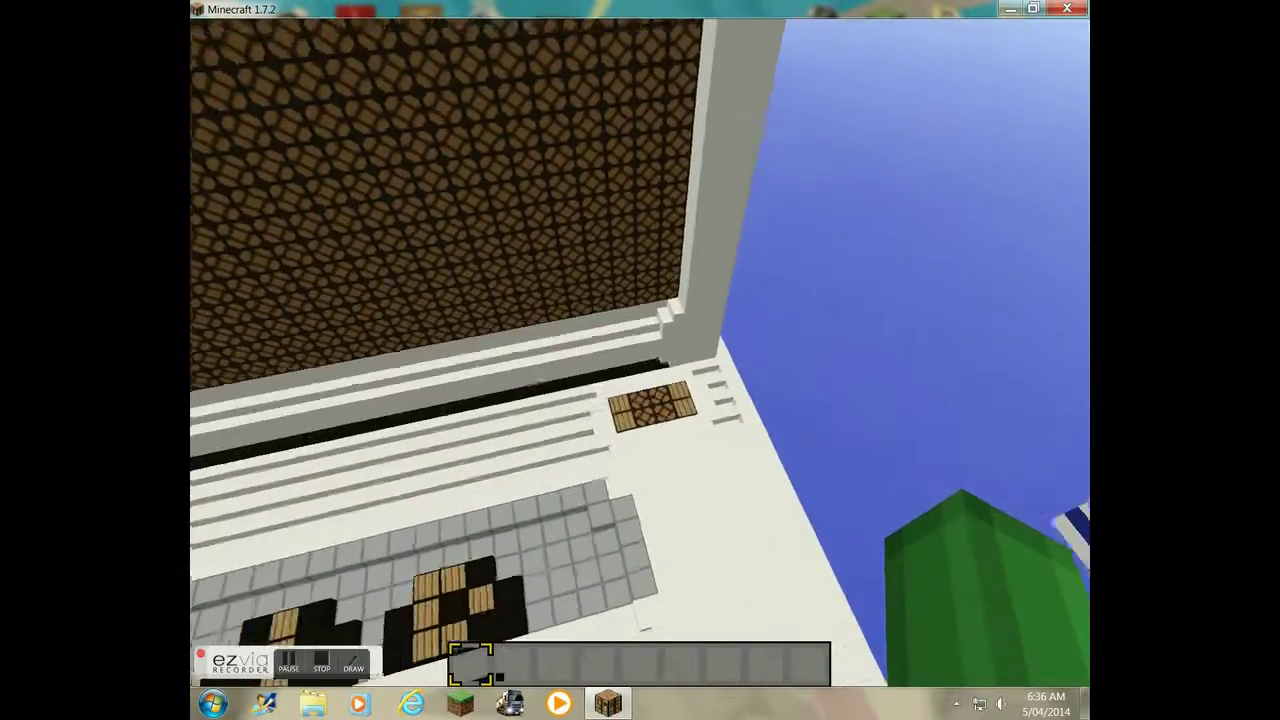
key("w")
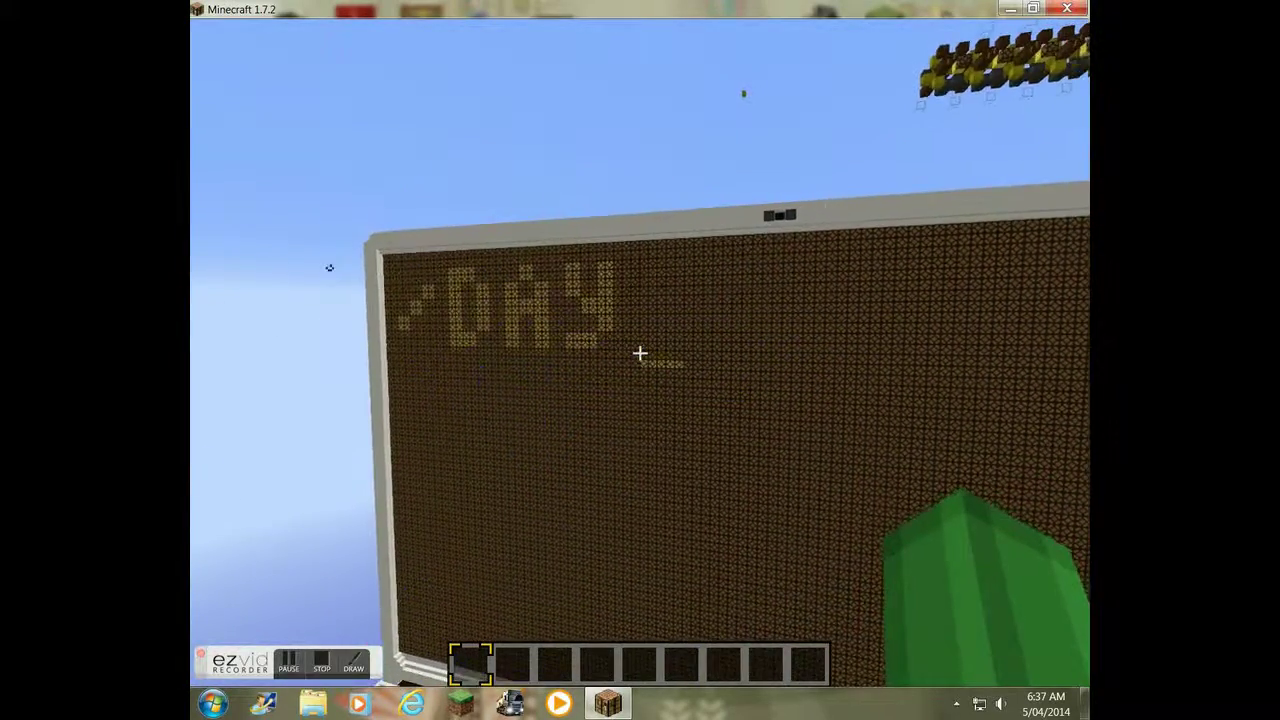
Step: Fly up and over to a position above the laptop keyboard
key("w")
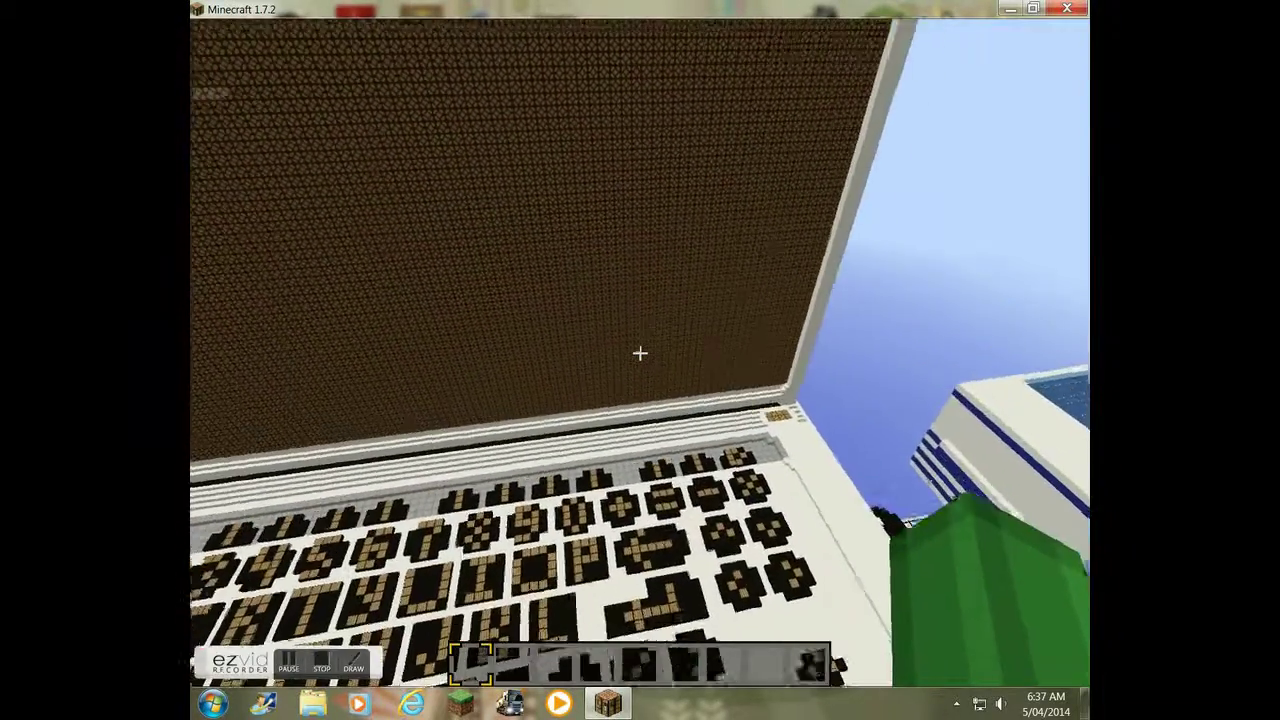
key("s")
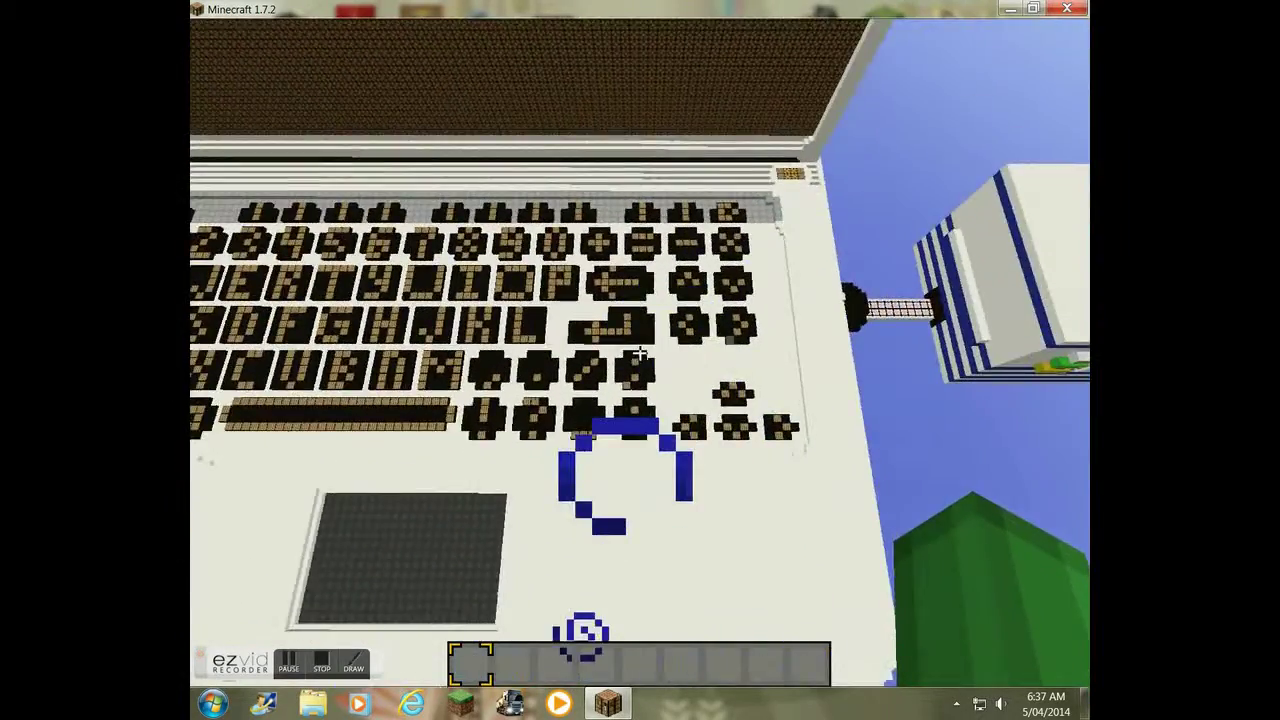
key("d")
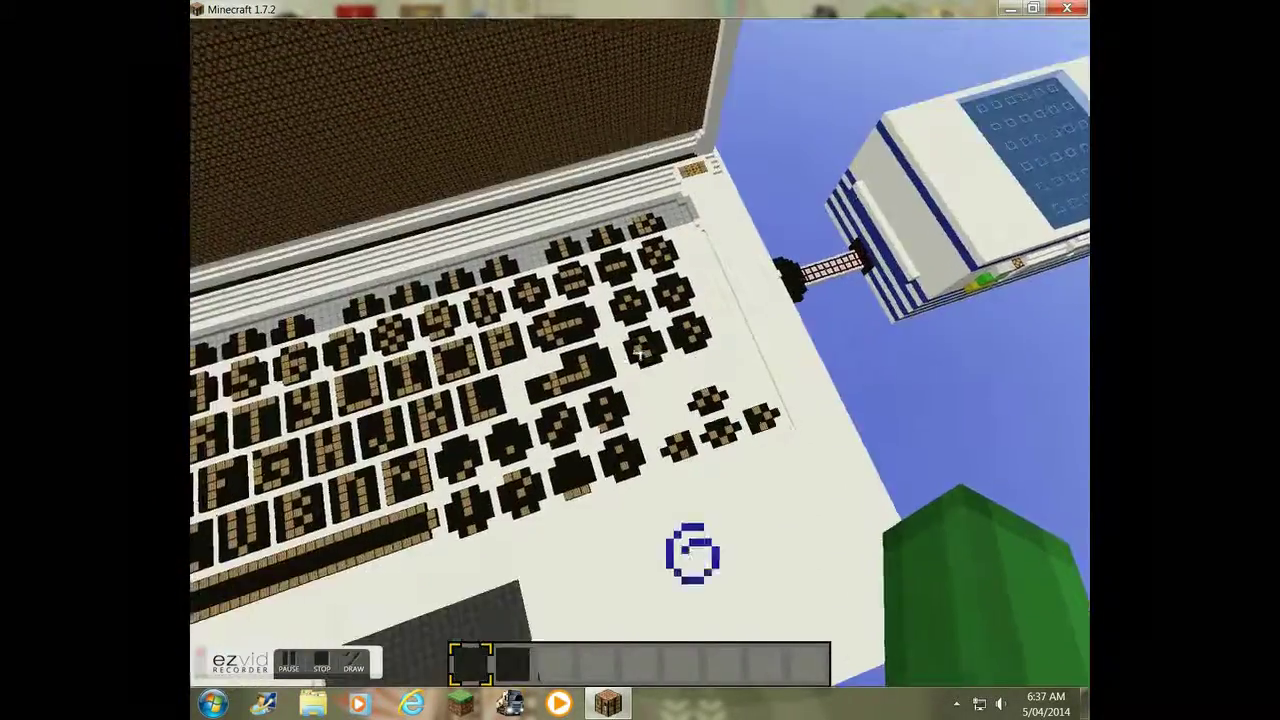
Step: Land on the Enter key block to run /DAY, setting time to 1000
key("w")
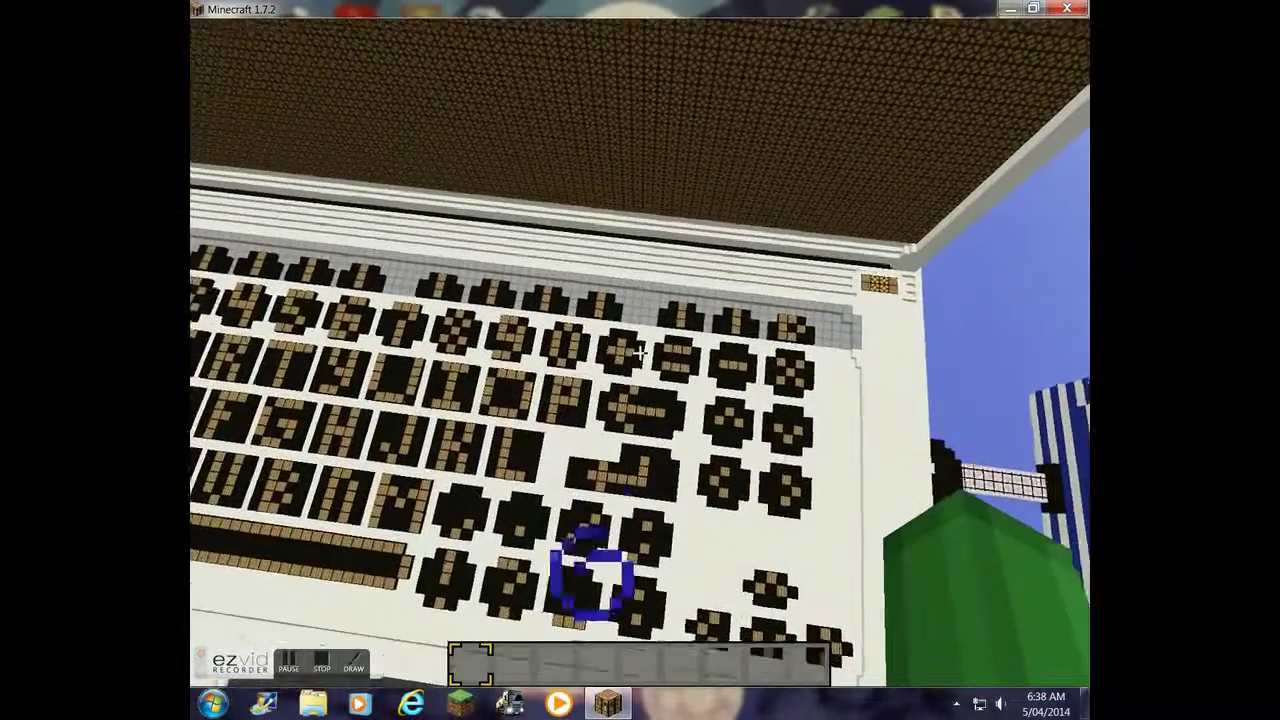
key("w")
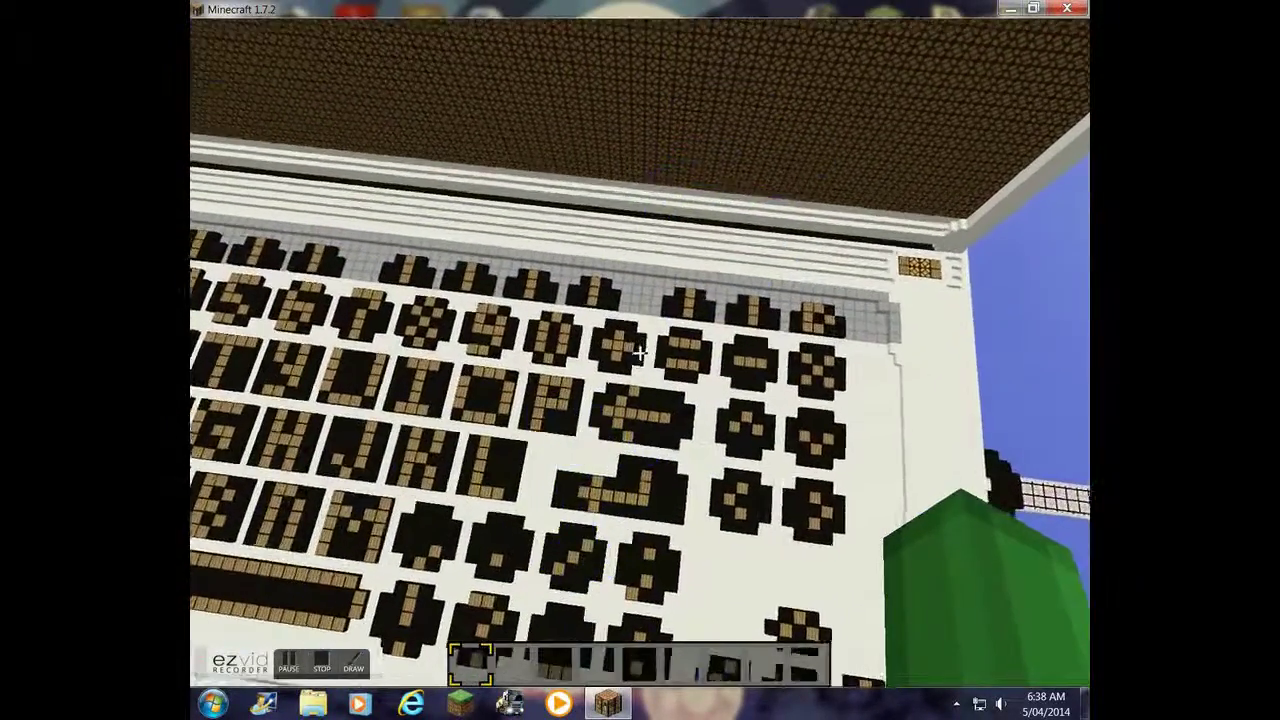
key("w")
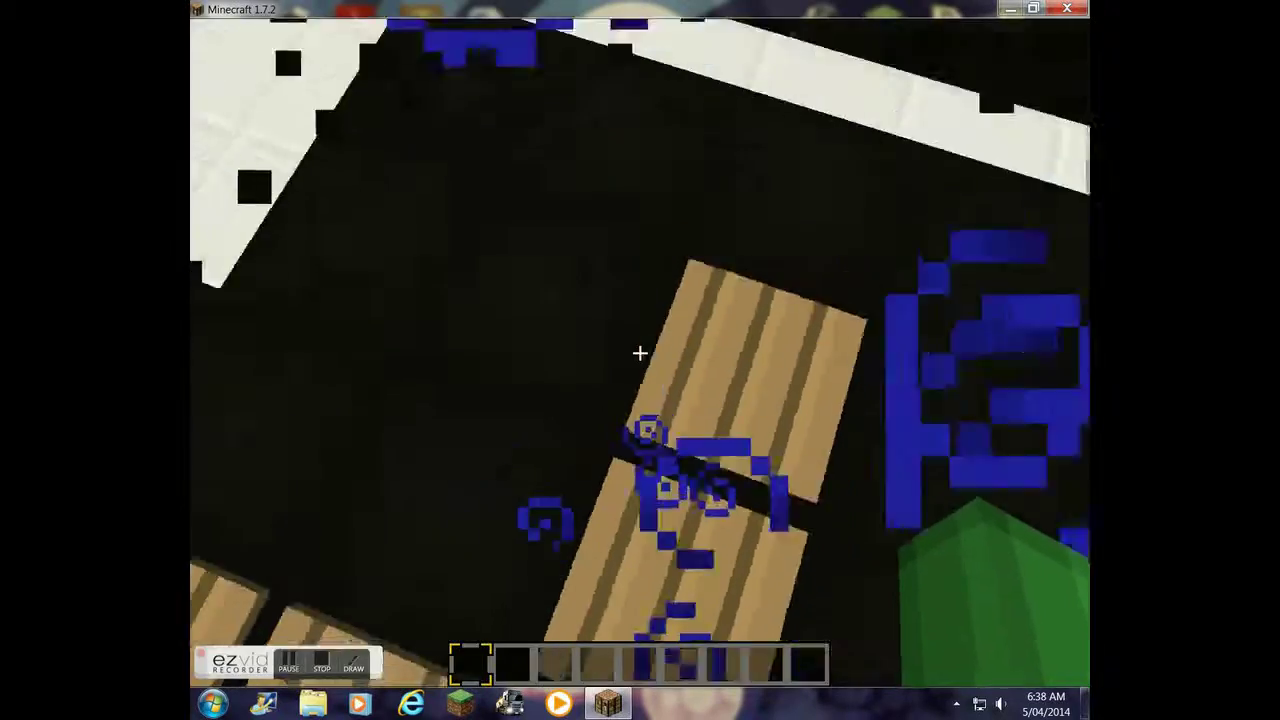
key("w")
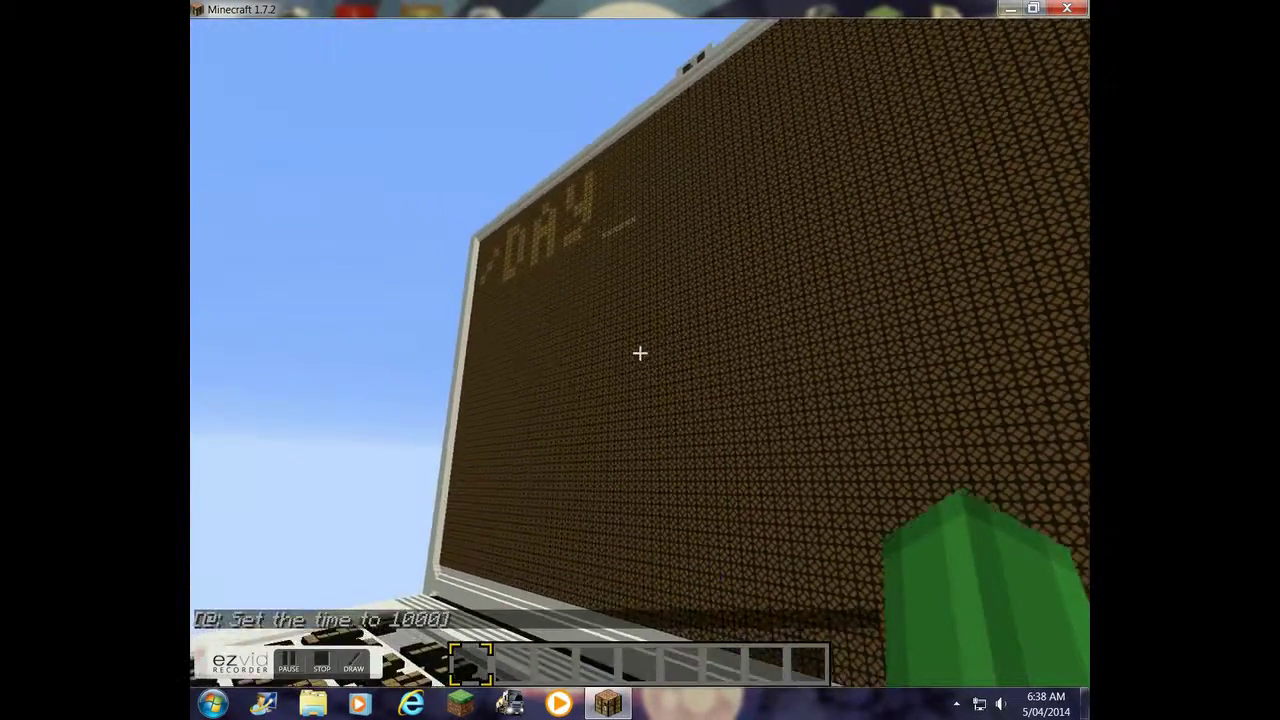
key("space")
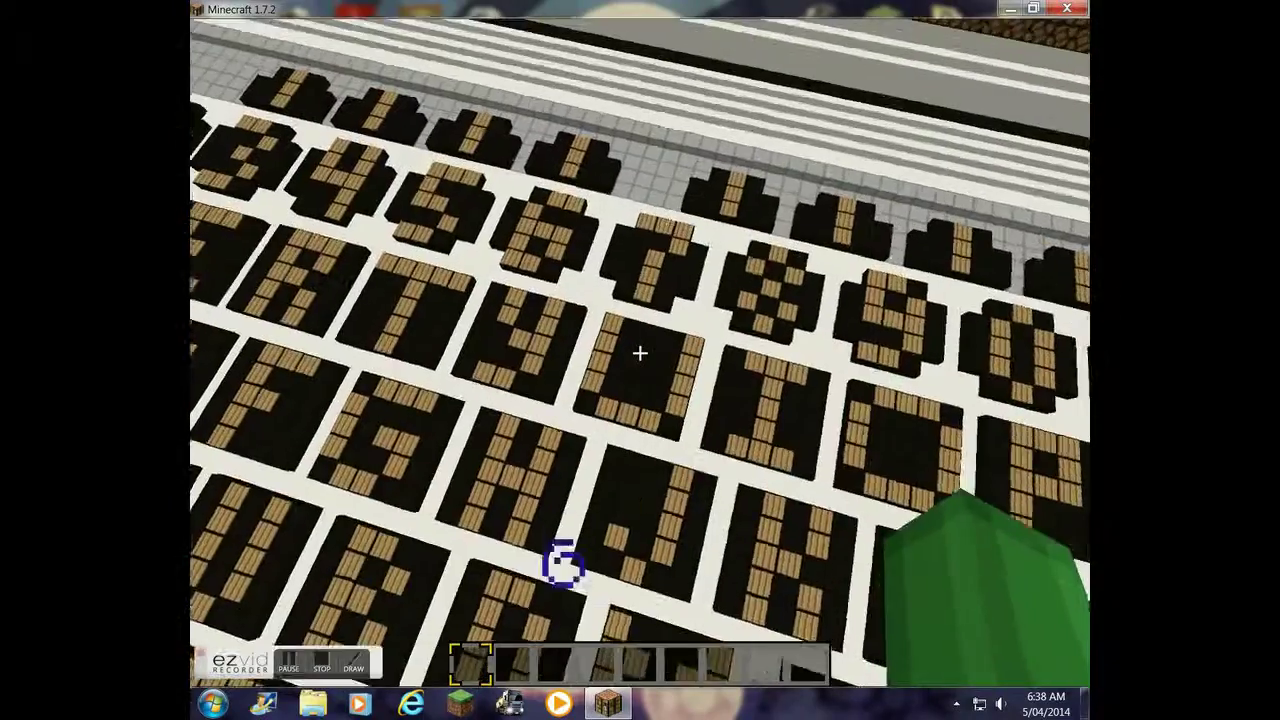
key("shift")
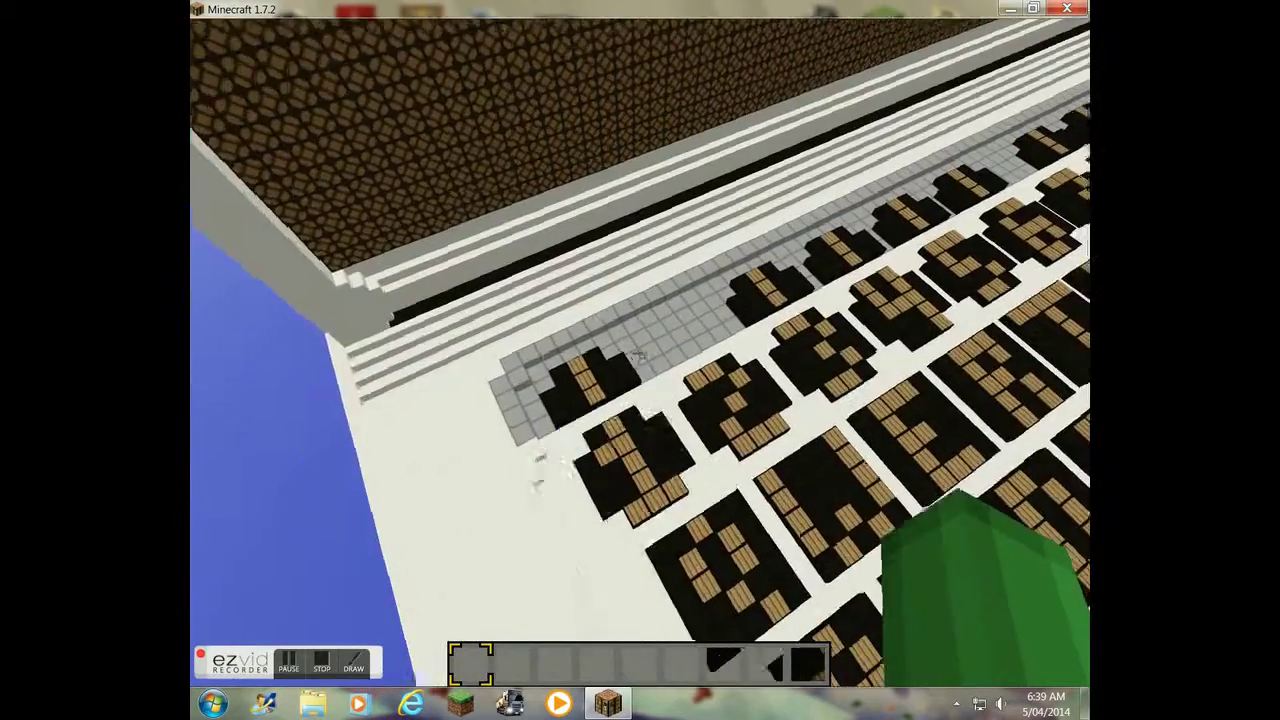
key("shift")
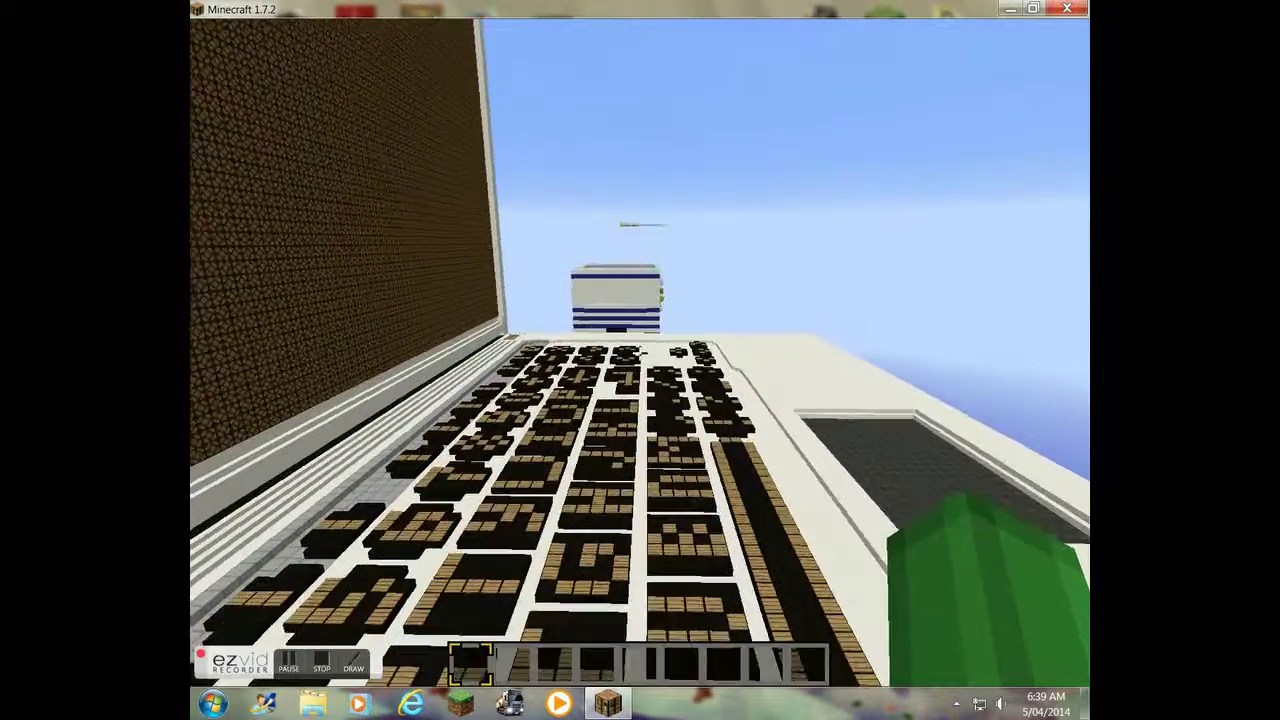
Step: Step on the keyboard blocks for /MUS1, then back off to read the screen's second line
key("w")
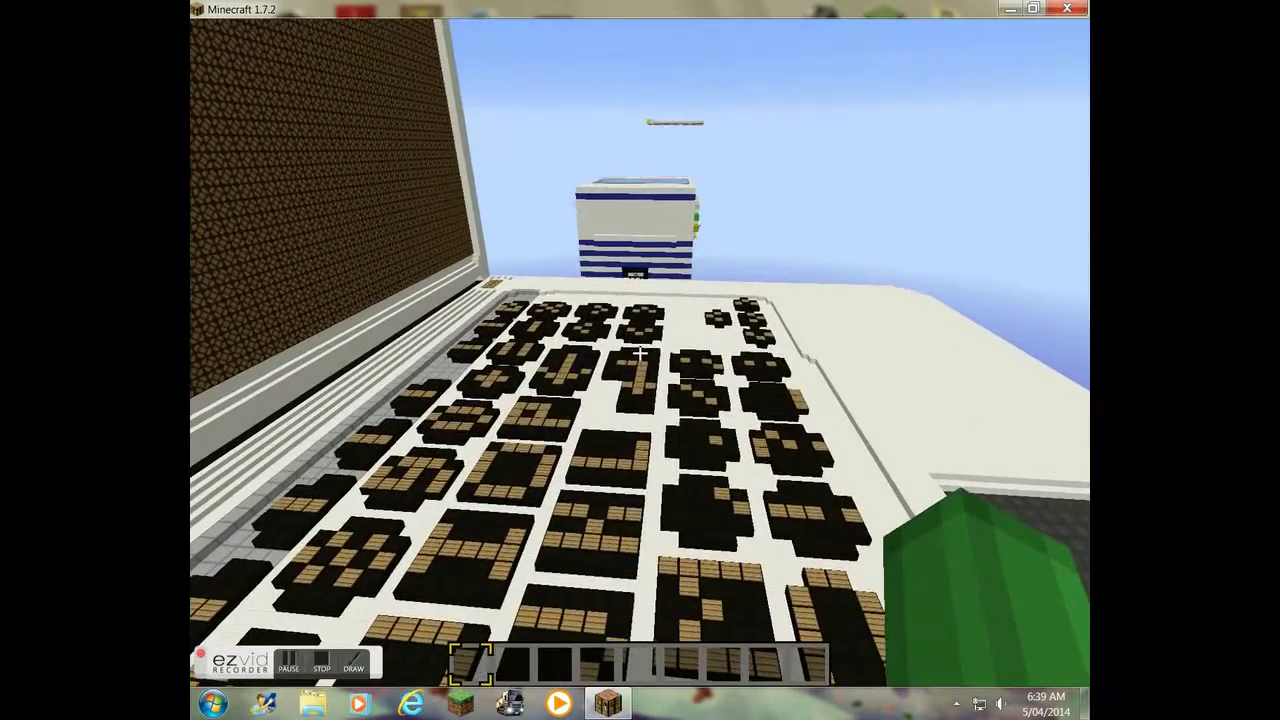
key("w")
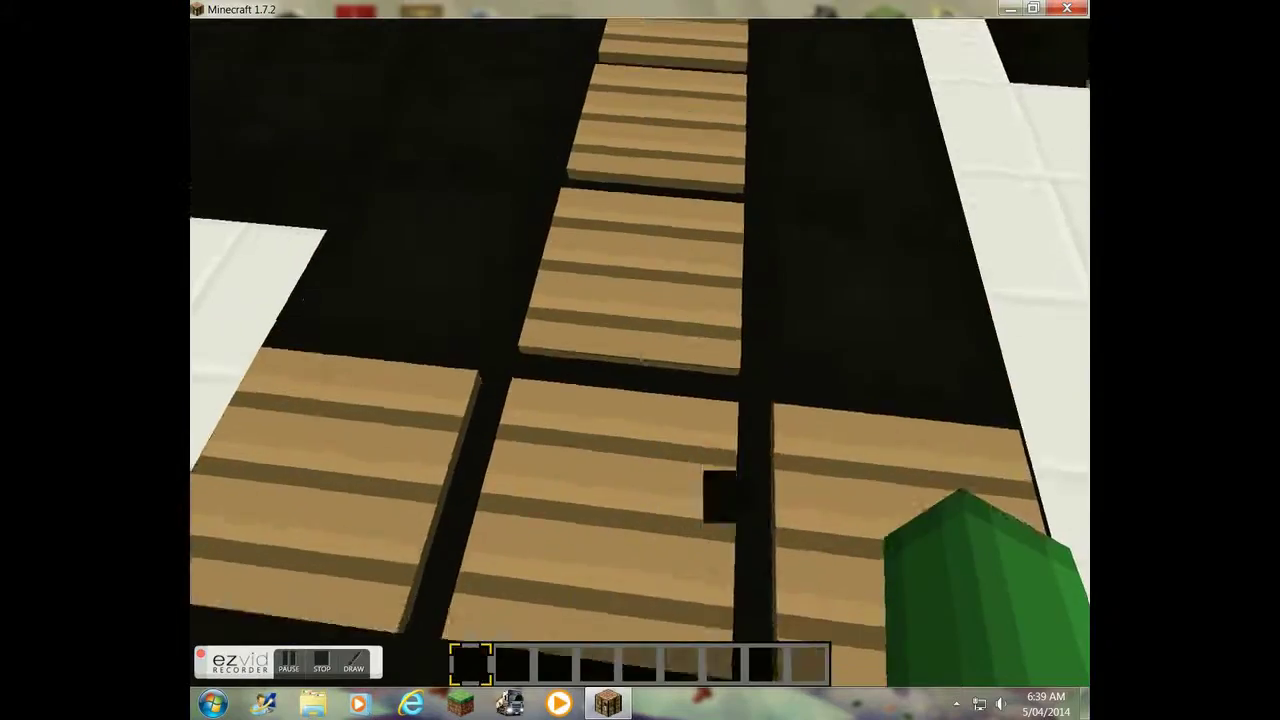
key("s")
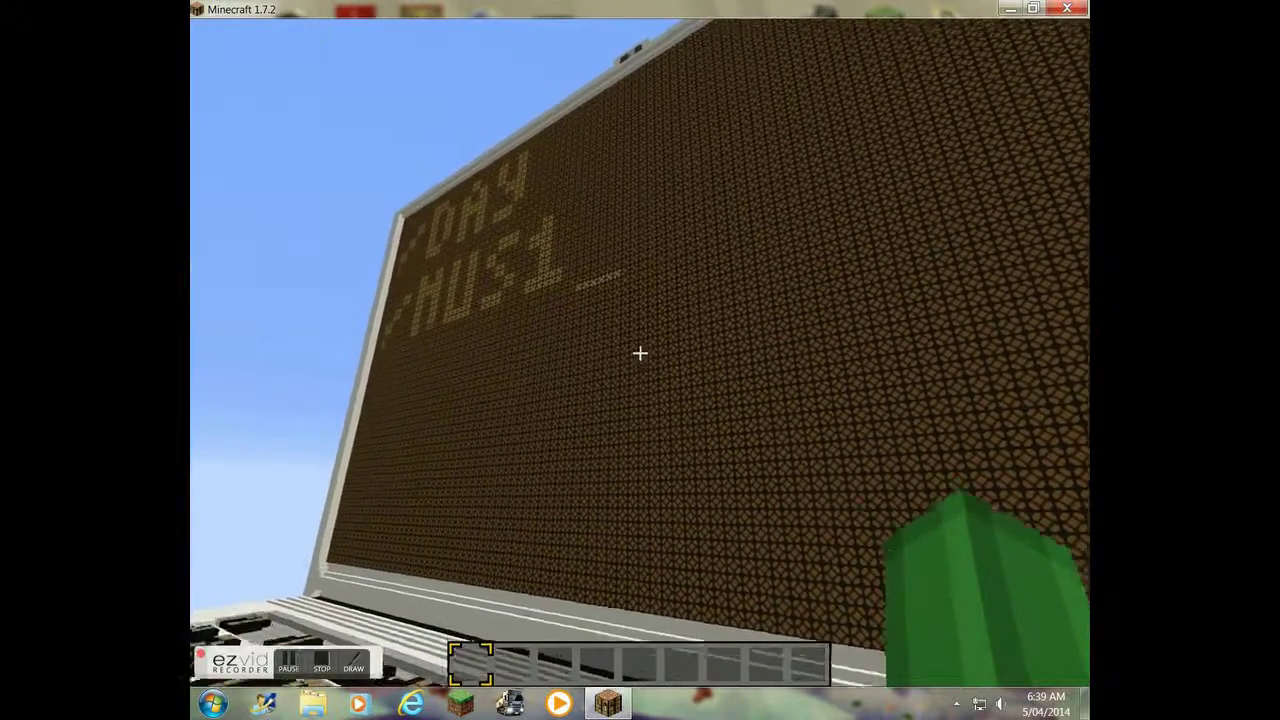